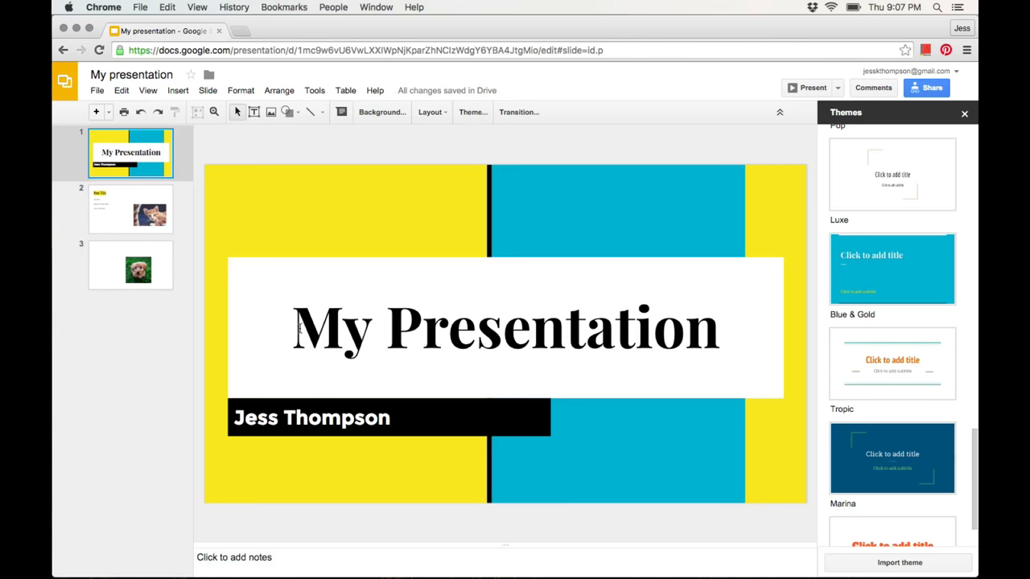
Step: Select the 'My Presentation' title and set it in Syncopate
{"action": "left_click_drag", "start_coordinate": [300, 325], "coordinate": [722, 344]}
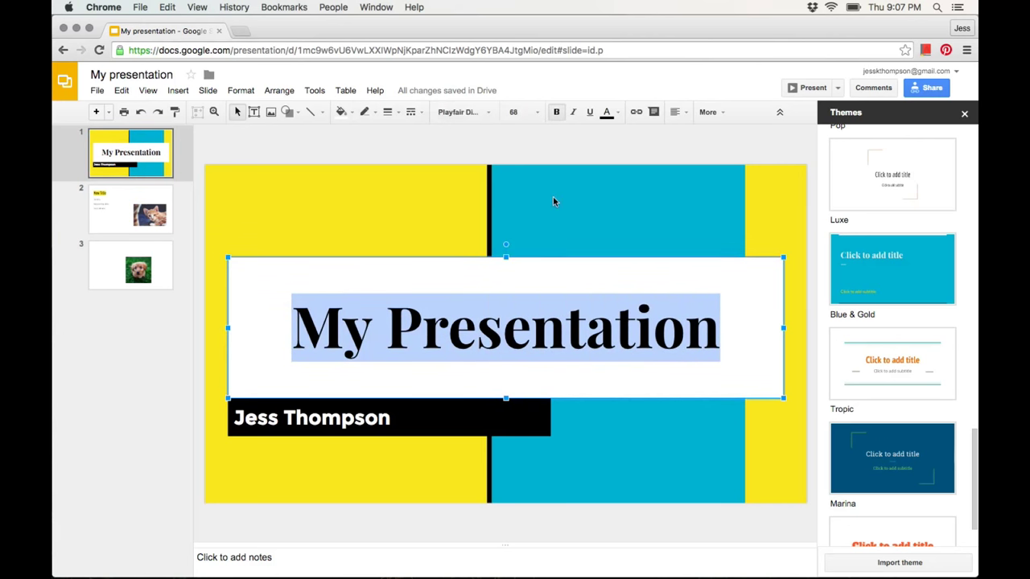
{"action": "left_click", "coordinate": [483, 113]}
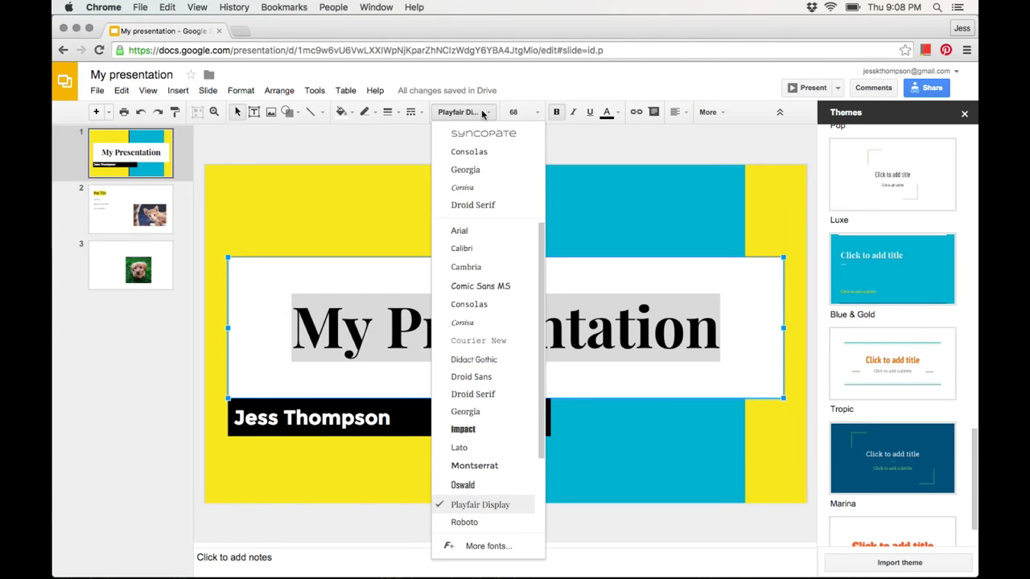
{"action": "left_click", "coordinate": [478, 133]}
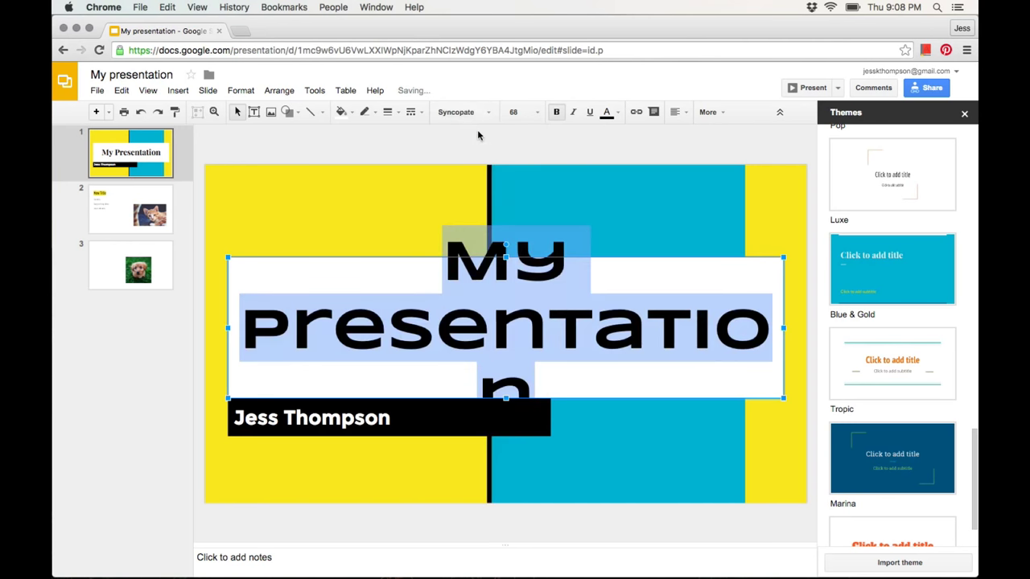
Step: Try Corsiva and then Lato as the title font
{"action": "left_click", "coordinate": [483, 115]}
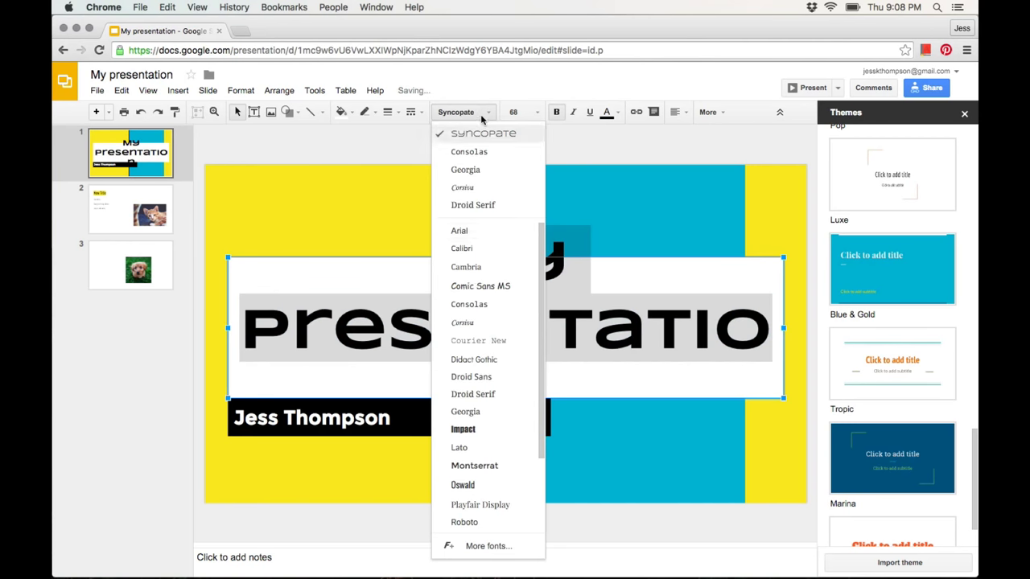
{"action": "scroll", "coordinate": [472, 290], "scroll_direction": "down", "scroll_amount": 1}
{"action": "left_click", "coordinate": [463, 299]}
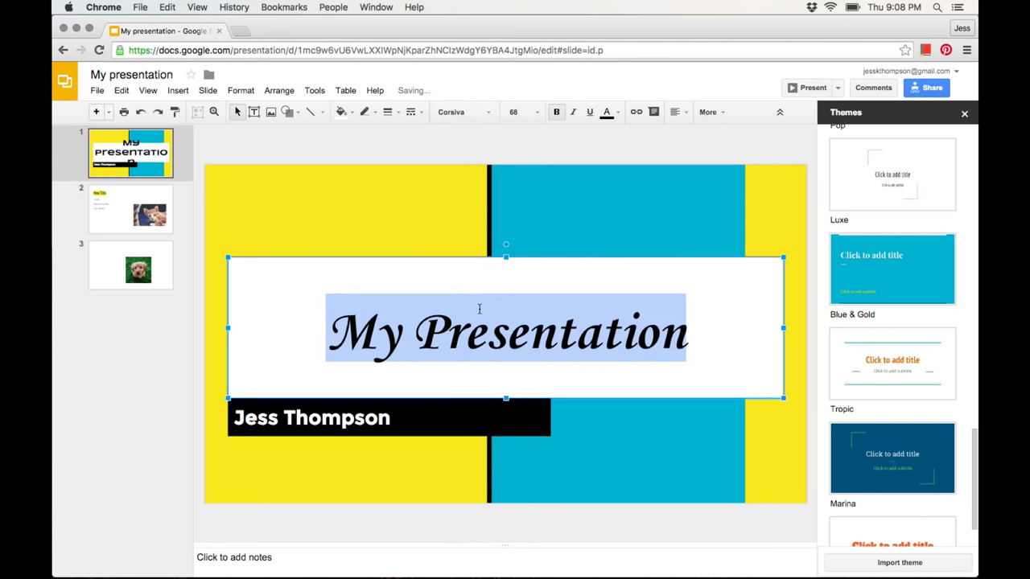
{"action": "left_click", "coordinate": [483, 115]}
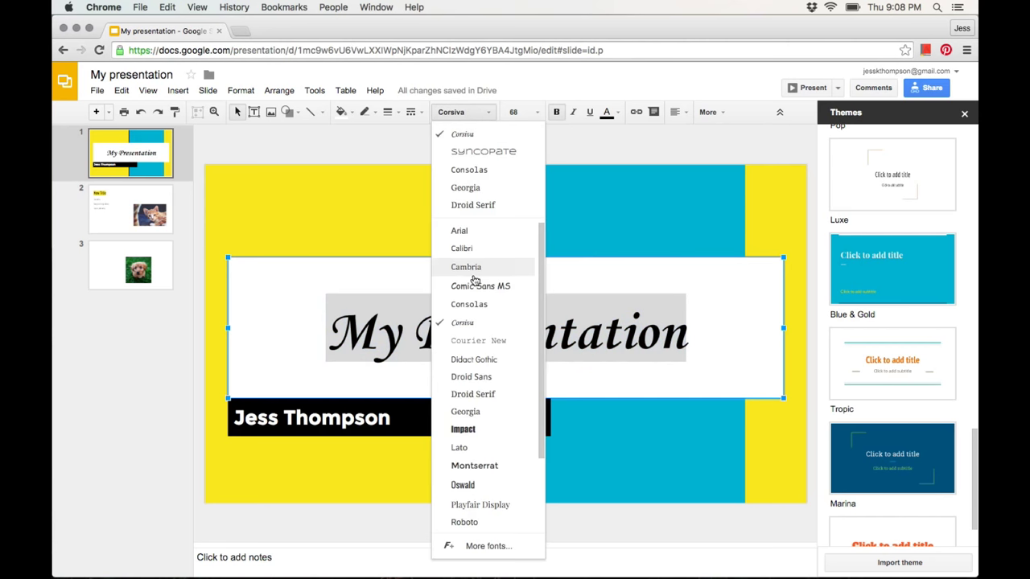
{"action": "scroll", "coordinate": [475, 280], "scroll_direction": "down", "scroll_amount": 3}
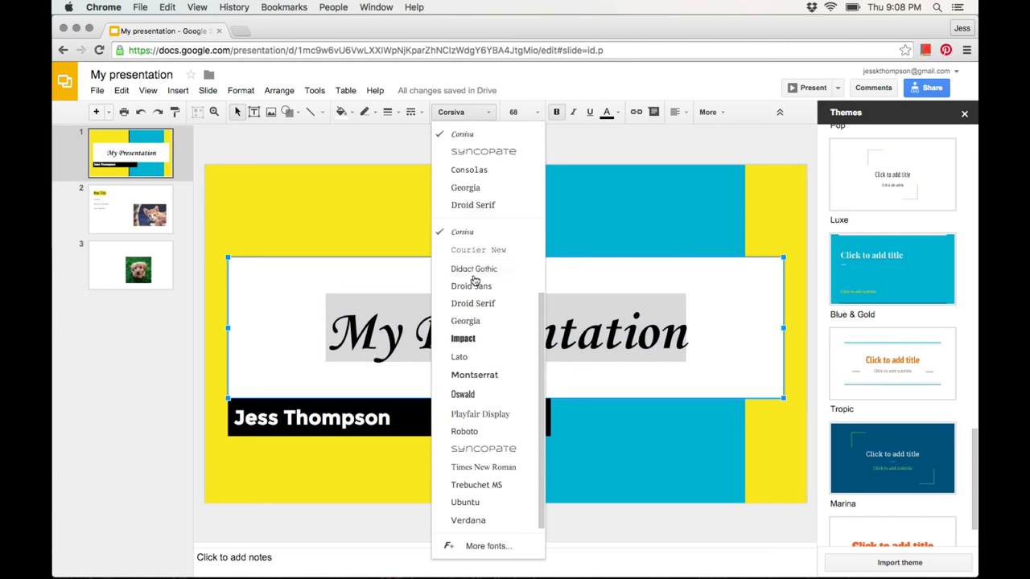
{"action": "left_click", "coordinate": [460, 357]}
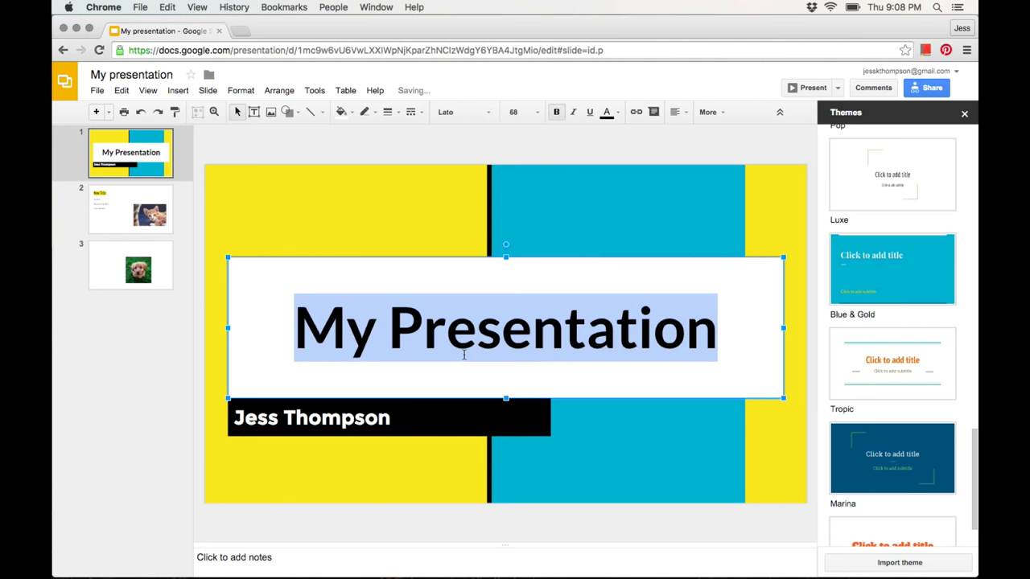
{"action": "left_click", "coordinate": [493, 115]}
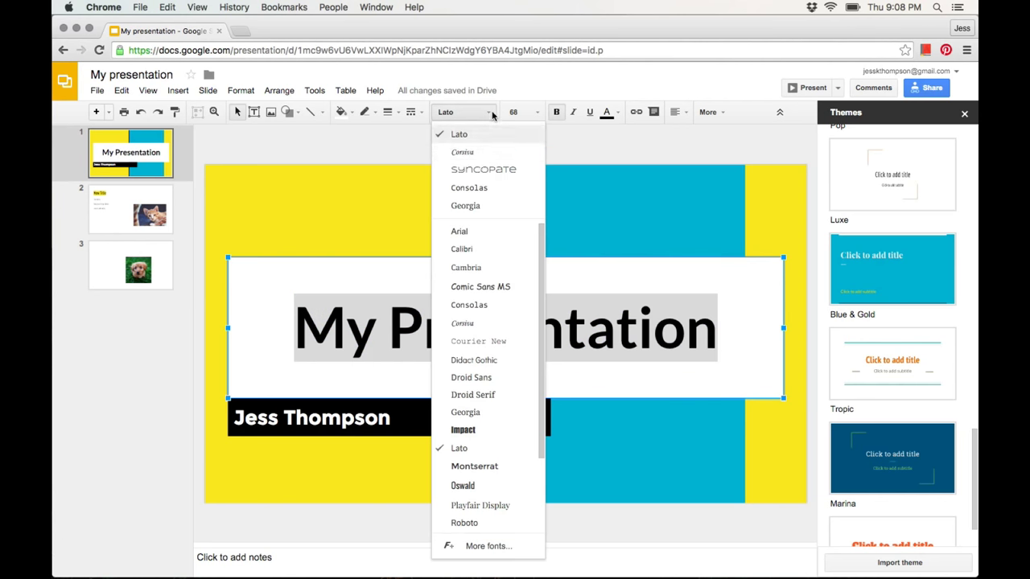
Step: Return the title to Syncopate and resize it to 36, then 60 points
{"action": "left_click", "coordinate": [483, 169]}
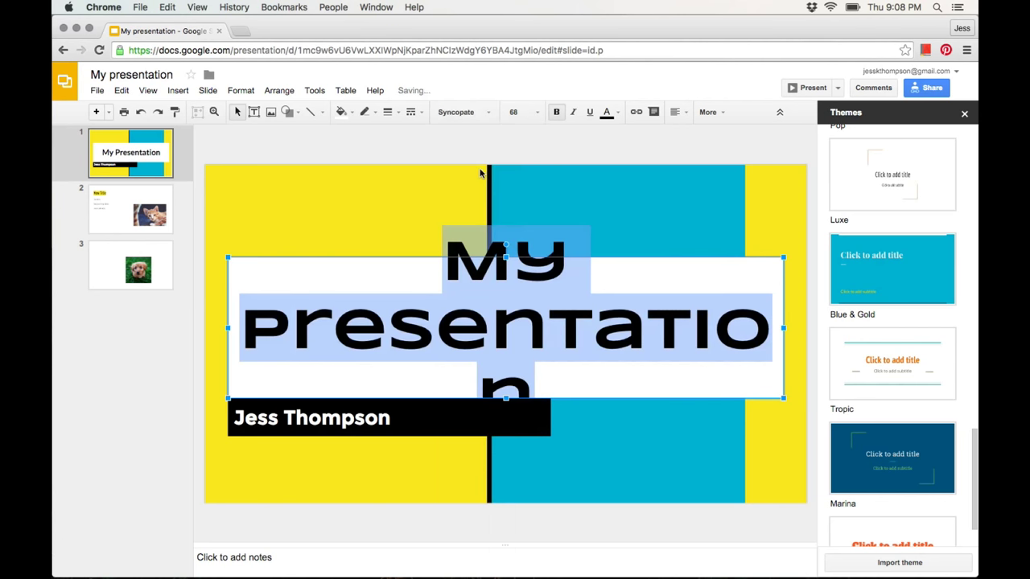
{"action": "left_click", "coordinate": [540, 115]}
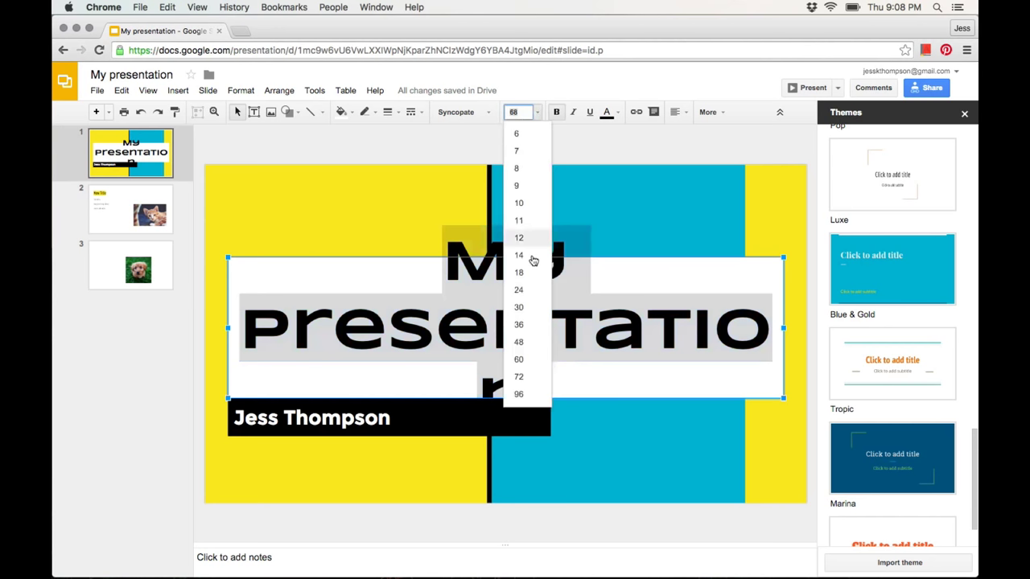
{"action": "left_click", "coordinate": [519, 325]}
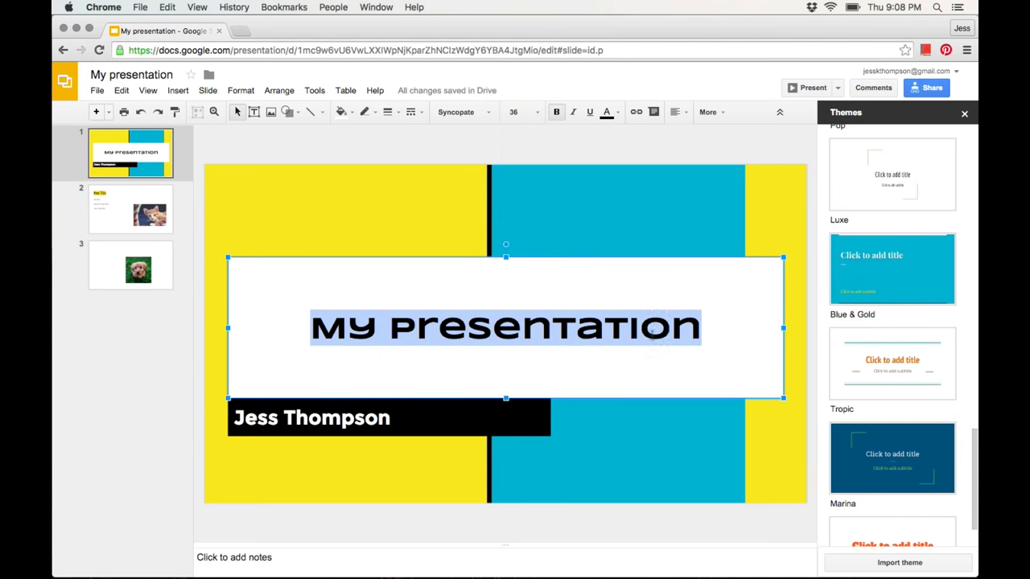
{"action": "left_click", "coordinate": [537, 112]}
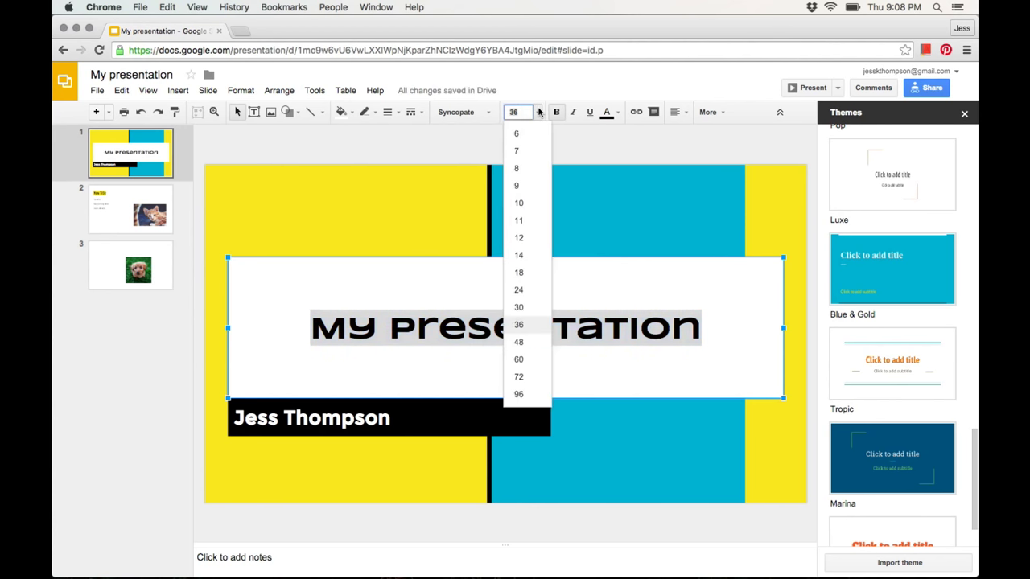
{"action": "left_click", "coordinate": [518, 359]}
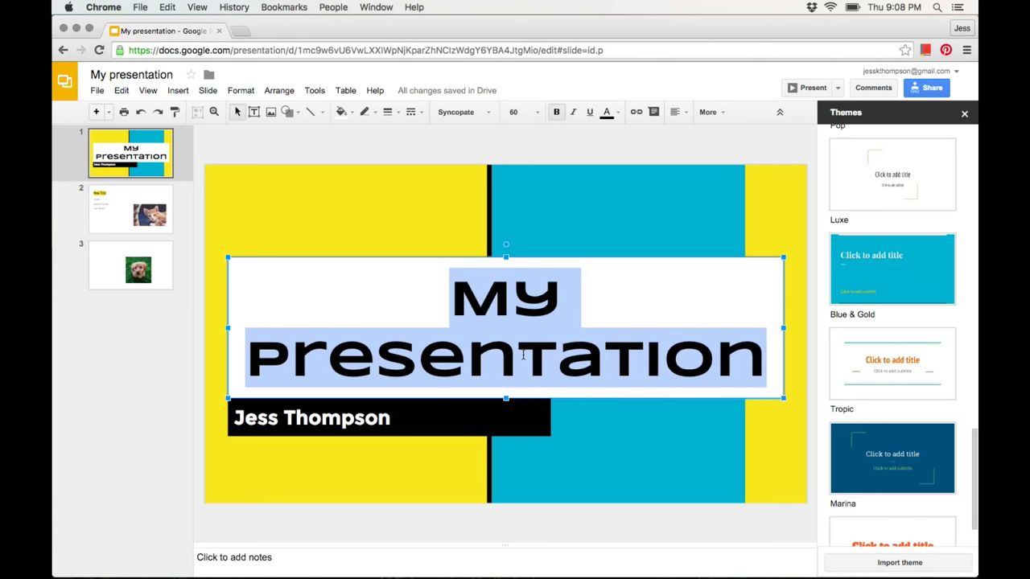
Step: On slide 2, bold the 'New Title' heading and the word 'Details'
{"action": "left_click", "coordinate": [118, 215]}
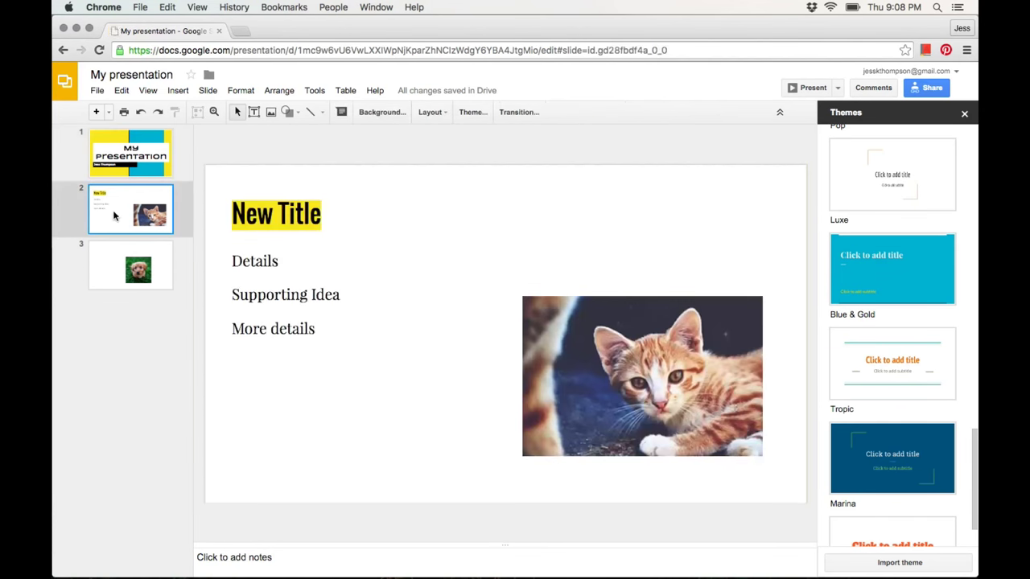
{"action": "left_click", "coordinate": [309, 216]}
{"action": "left_click_drag", "start_coordinate": [333, 214], "coordinate": [218, 214]}
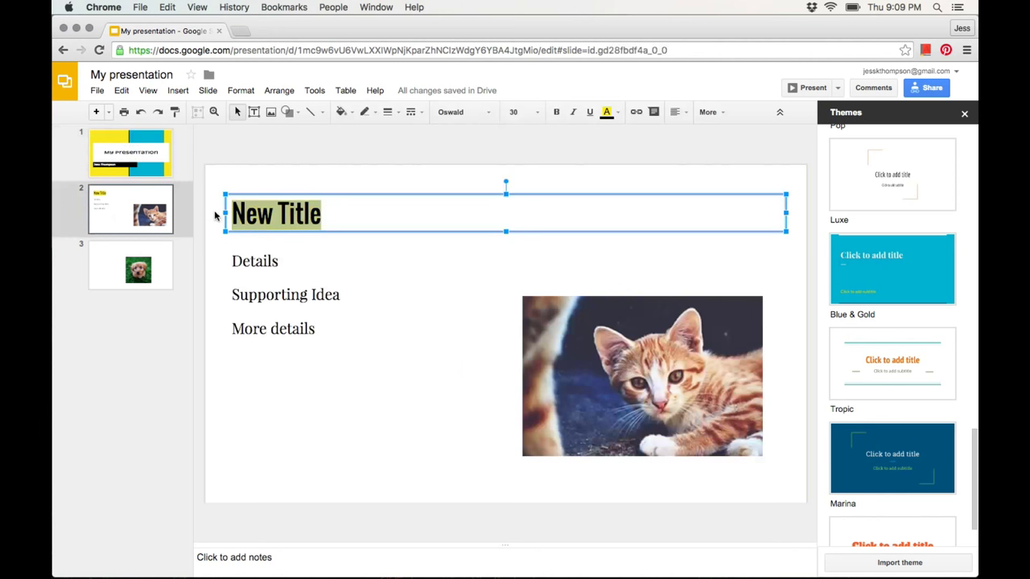
{"action": "left_click", "coordinate": [555, 113]}
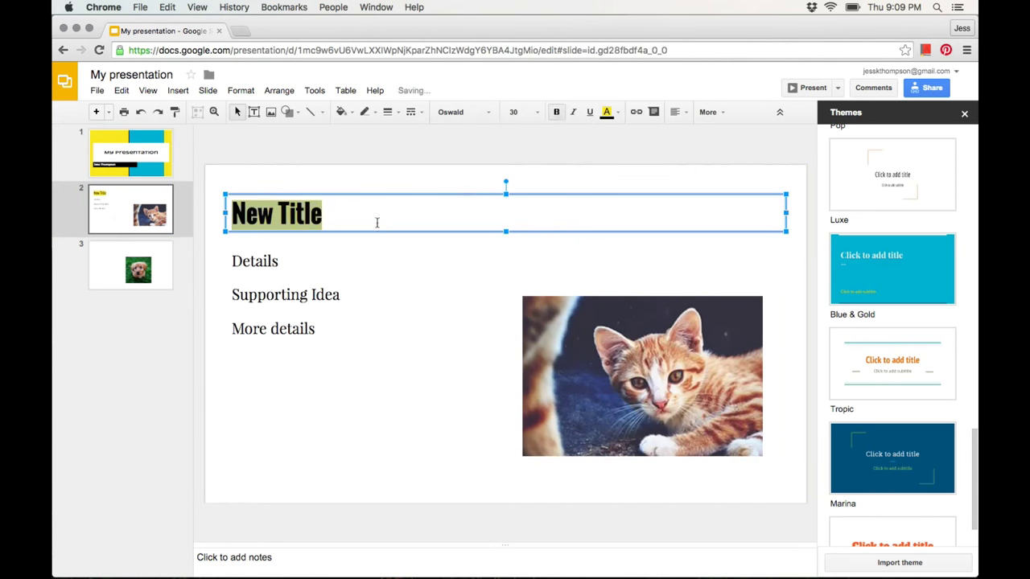
{"action": "left_click", "coordinate": [332, 256]}
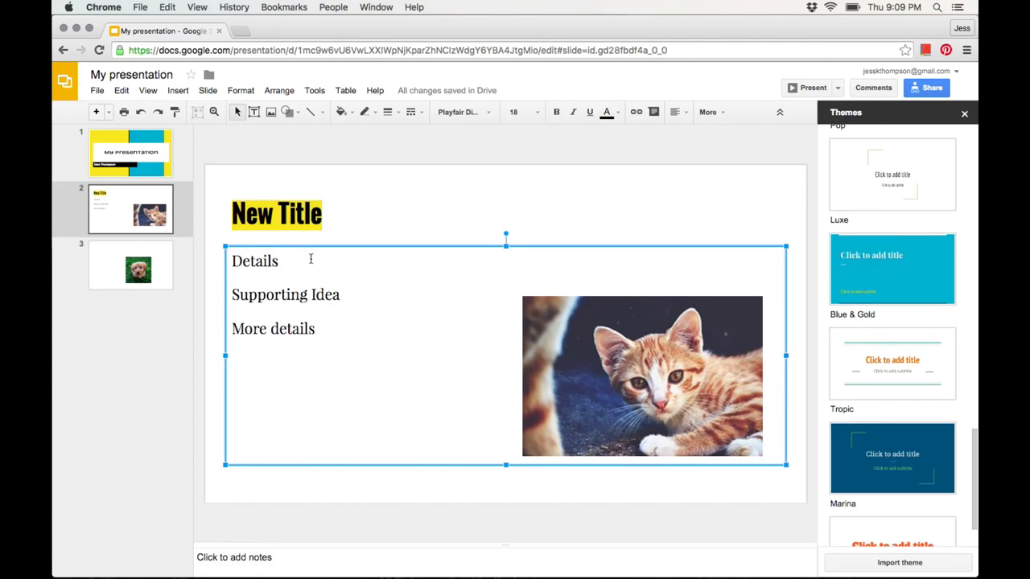
{"action": "double_click", "coordinate": [260, 256]}
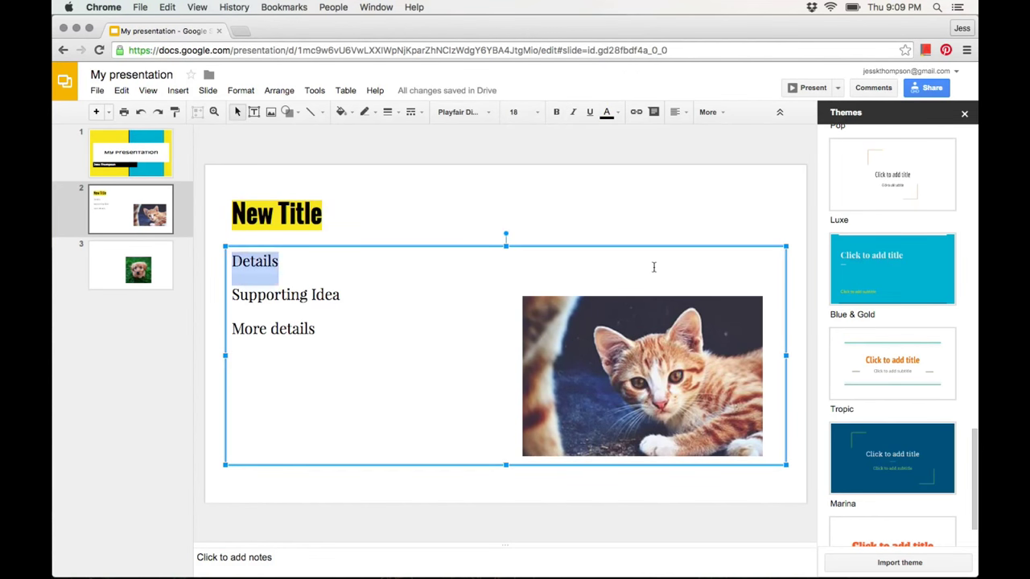
{"action": "left_click", "coordinate": [557, 115]}
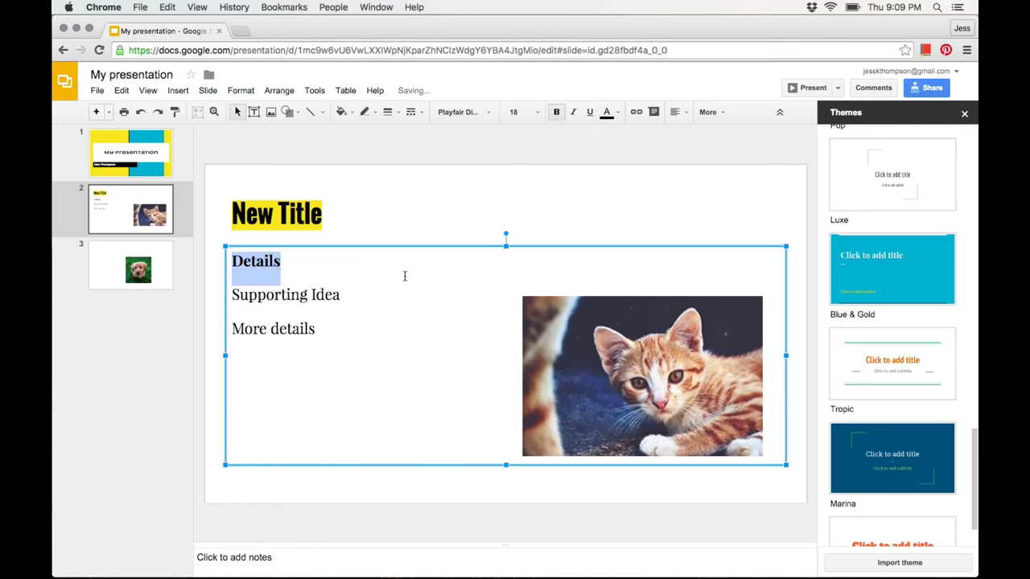
Step: Italicise the 'Supporting Idea' line
{"action": "left_click", "coordinate": [362, 297]}
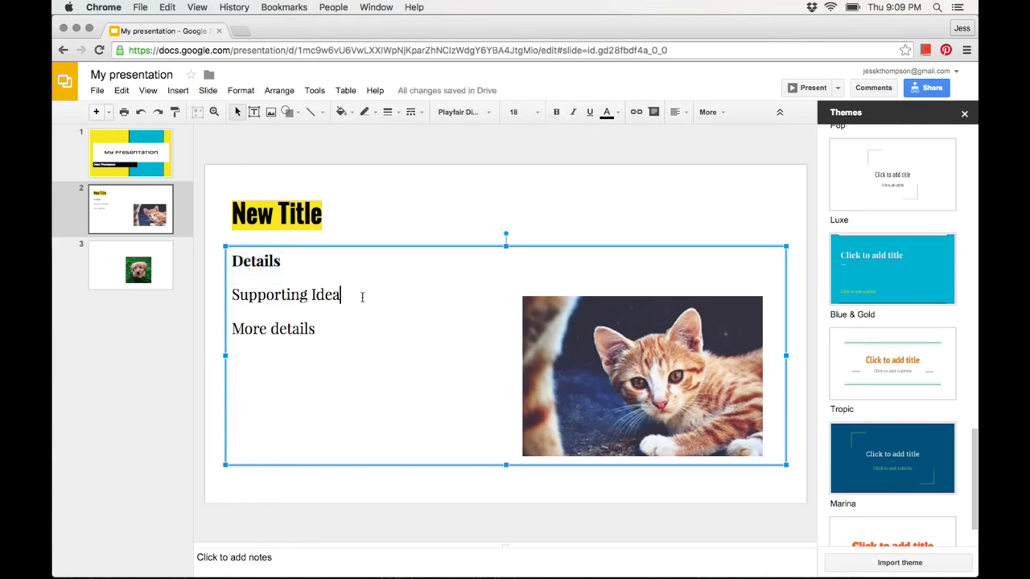
{"action": "left_click_drag", "start_coordinate": [362, 297], "coordinate": [230, 301]}
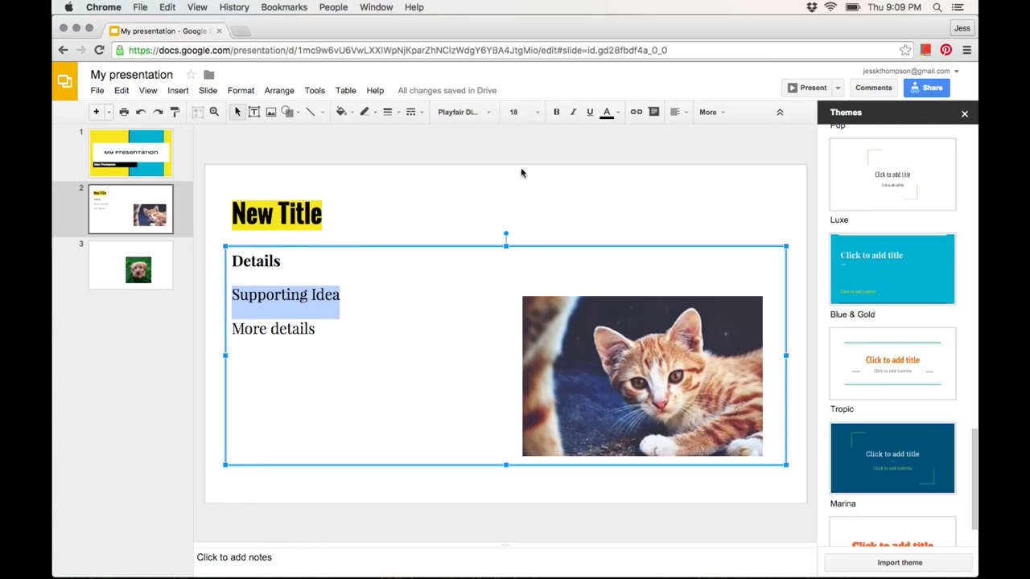
{"action": "left_click", "coordinate": [573, 113]}
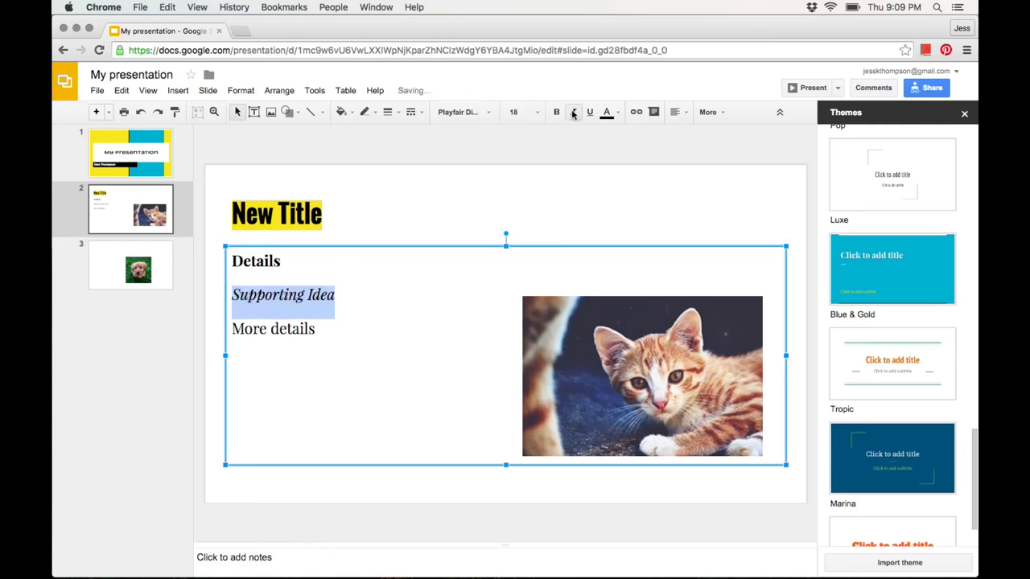
Step: Underline the 'More details' line
{"action": "left_click", "coordinate": [344, 332]}
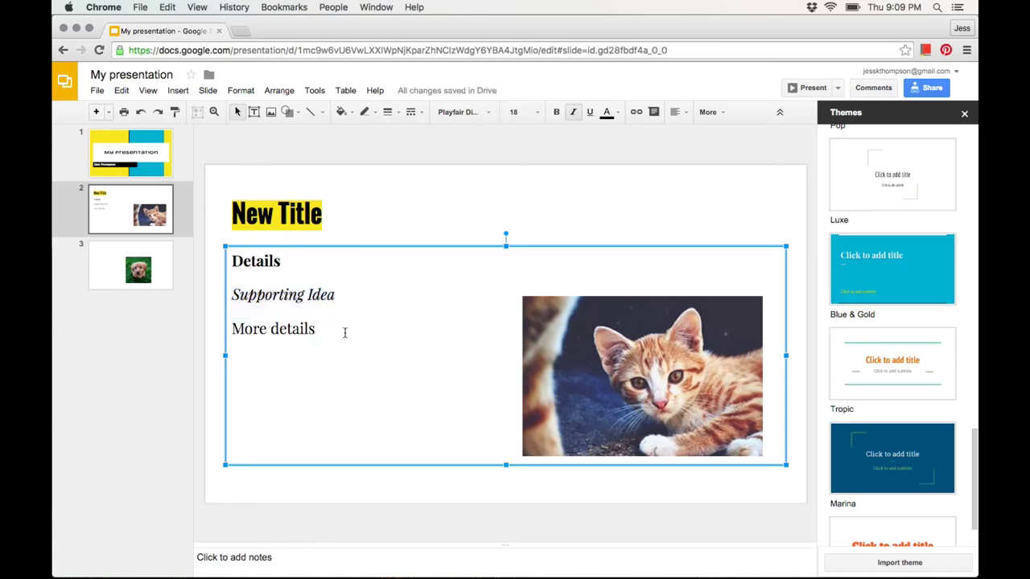
{"action": "left_click_drag", "start_coordinate": [344, 332], "coordinate": [231, 336]}
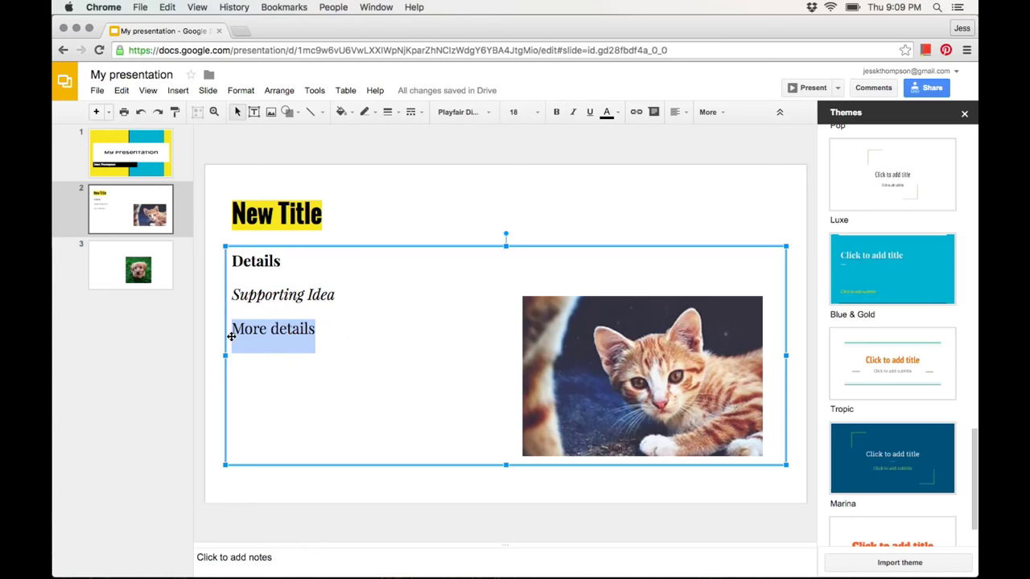
{"action": "left_click", "coordinate": [589, 113]}
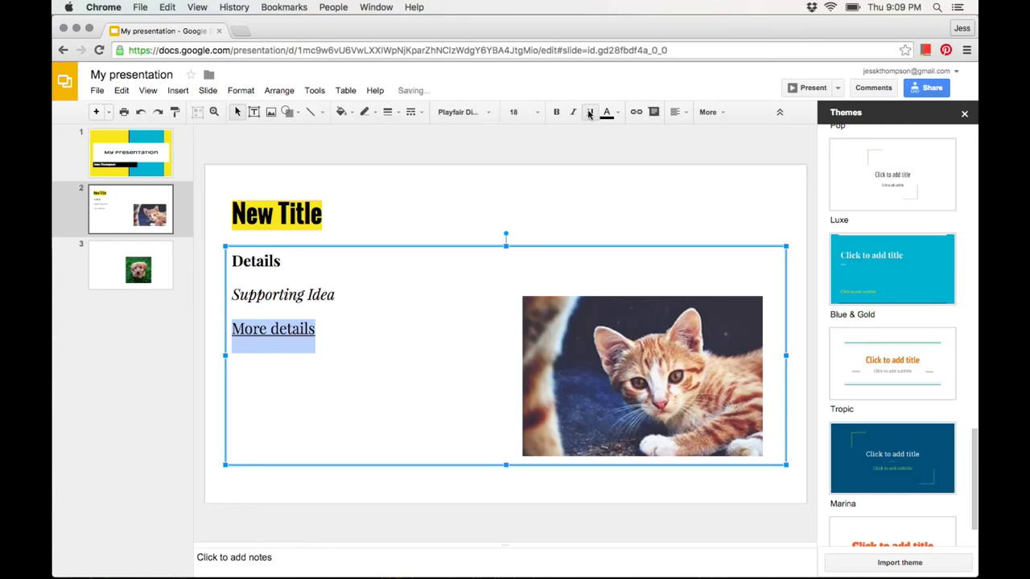
Step: Enlarge the three body lines on slide 2 from 18 to 24 points
{"action": "left_click", "coordinate": [444, 322]}
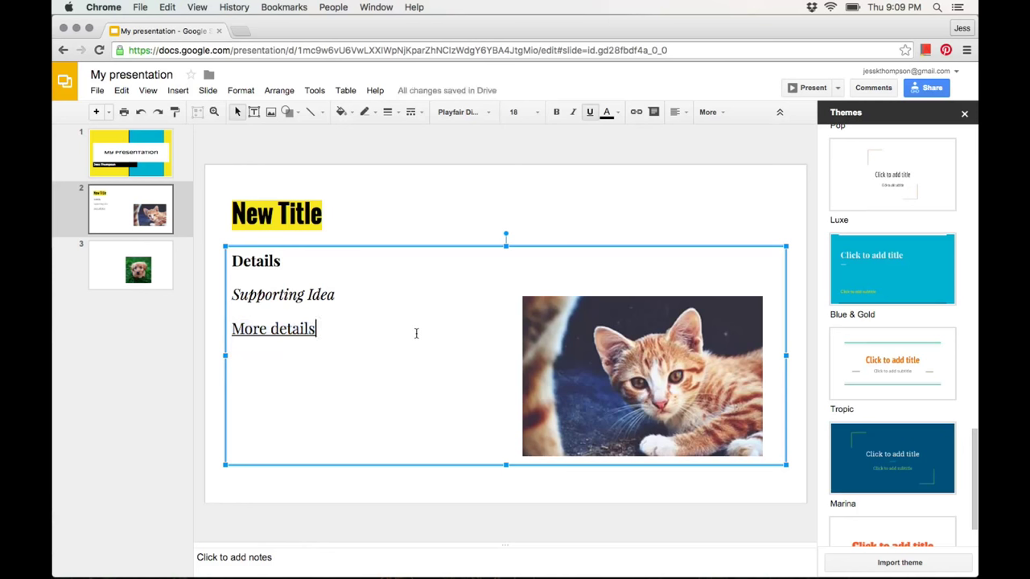
{"action": "left_click_drag", "start_coordinate": [368, 341], "coordinate": [231, 260]}
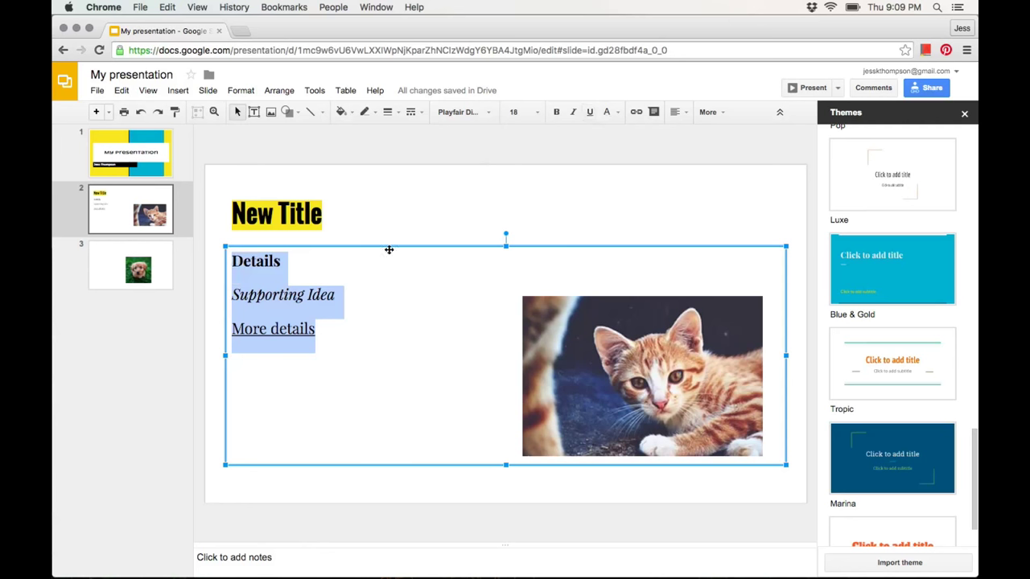
{"action": "left_click", "coordinate": [537, 113]}
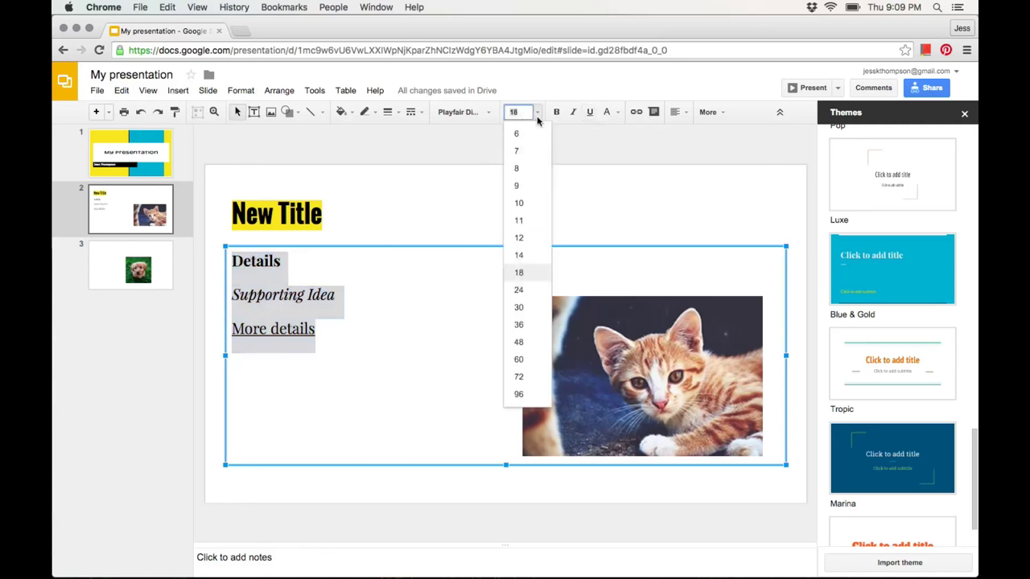
{"action": "left_click", "coordinate": [519, 290]}
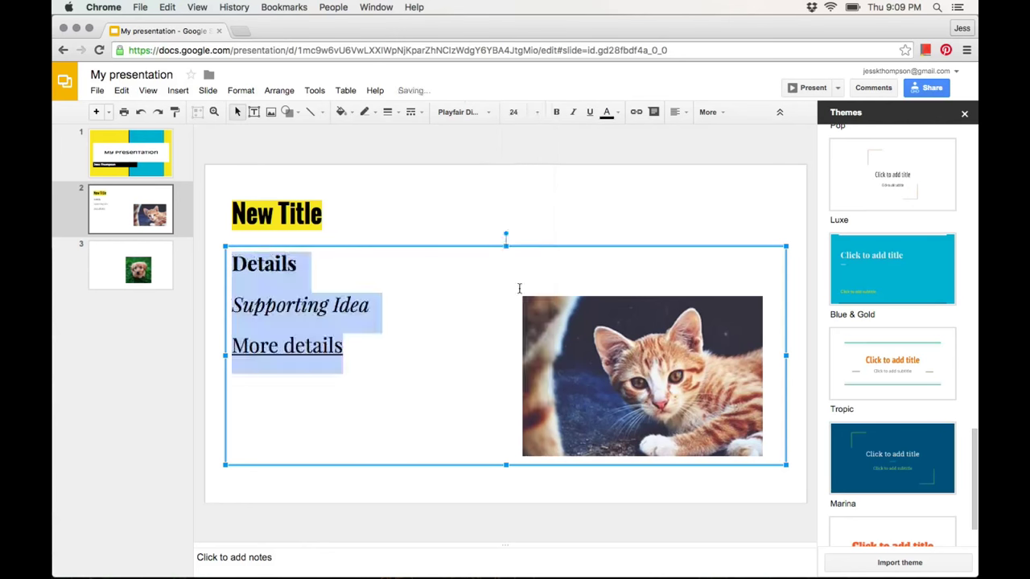
{"action": "left_click", "coordinate": [430, 362]}
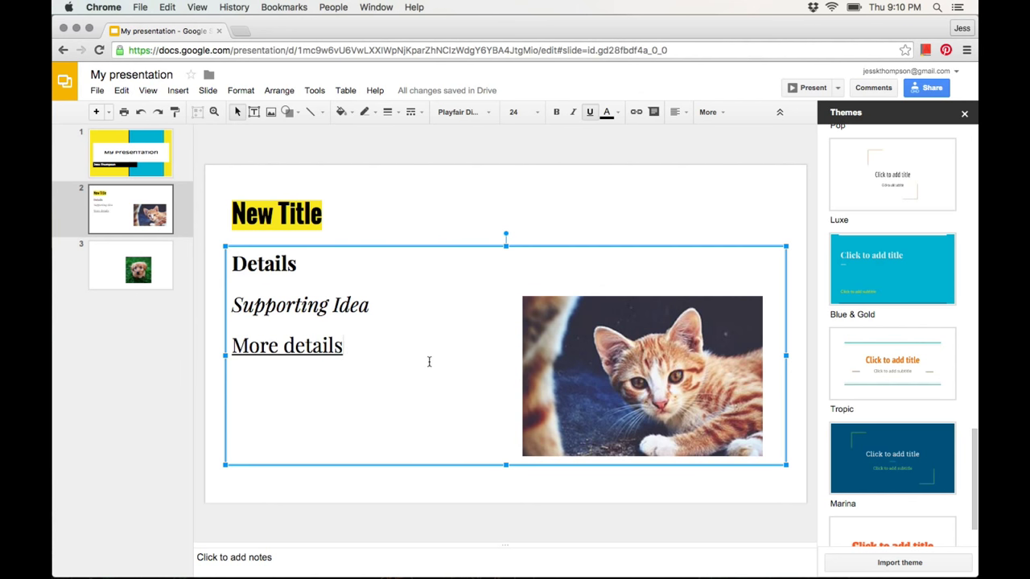
Step: Colour the word 'Details' red
{"action": "left_click", "coordinate": [332, 272]}
{"action": "left_click_drag", "start_coordinate": [332, 272], "coordinate": [224, 265]}
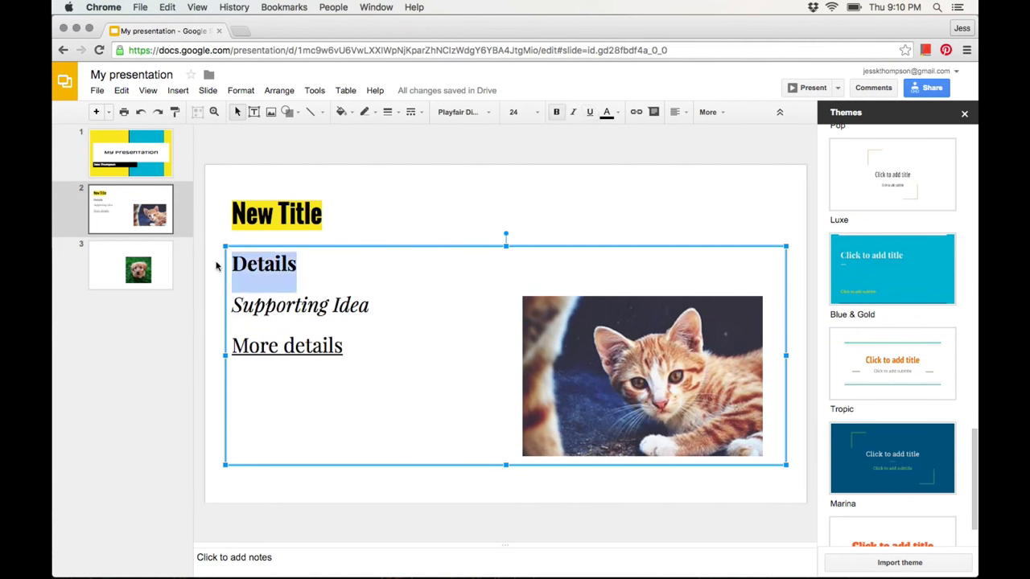
{"action": "left_click", "coordinate": [618, 113]}
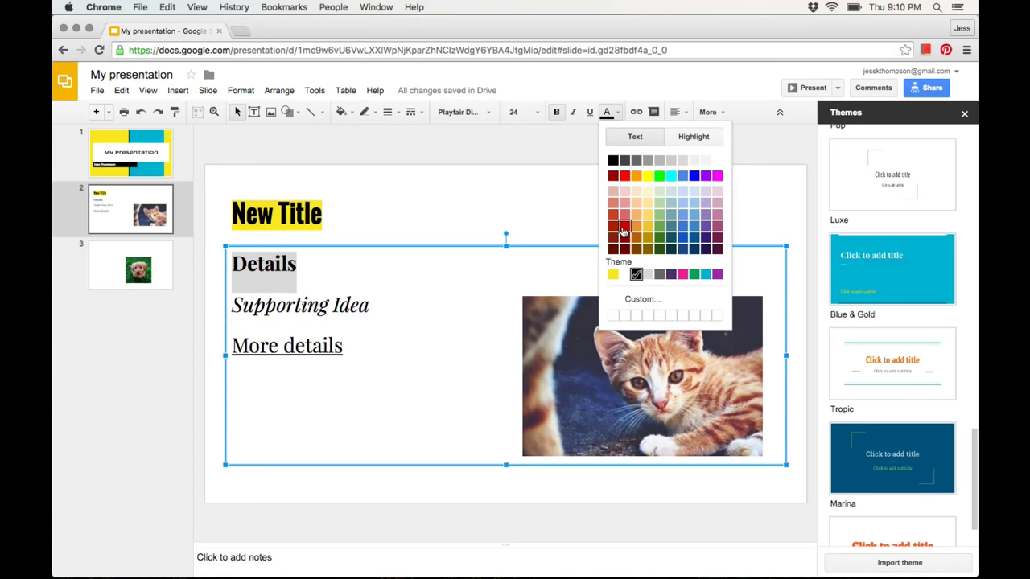
{"action": "left_click", "coordinate": [623, 231]}
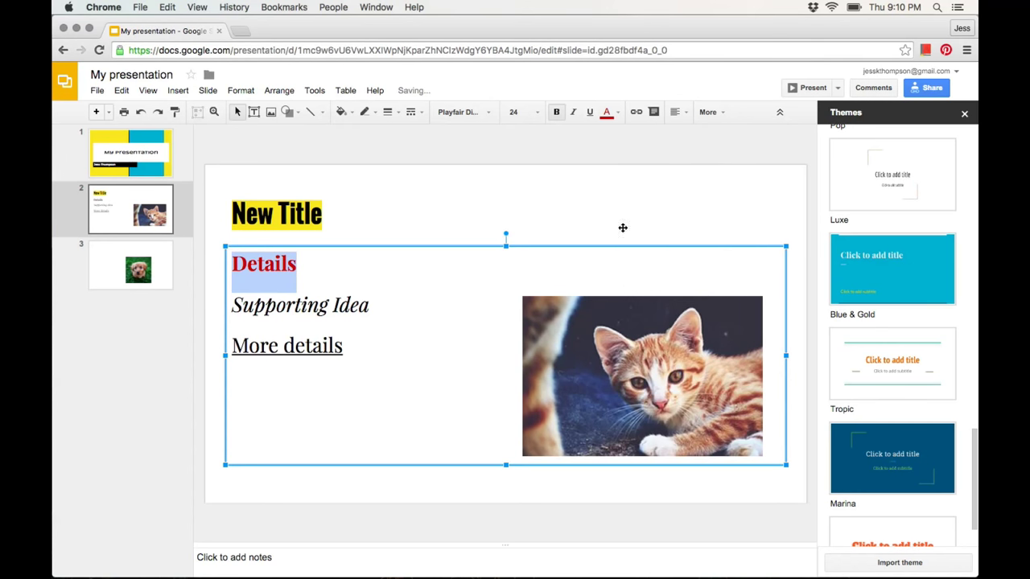
Step: Recolour the 'Supporting Idea' line with a blue swatch and move to slide 3
{"action": "left_click", "coordinate": [424, 312]}
{"action": "left_click_drag", "start_coordinate": [423, 312], "coordinate": [231, 309]}
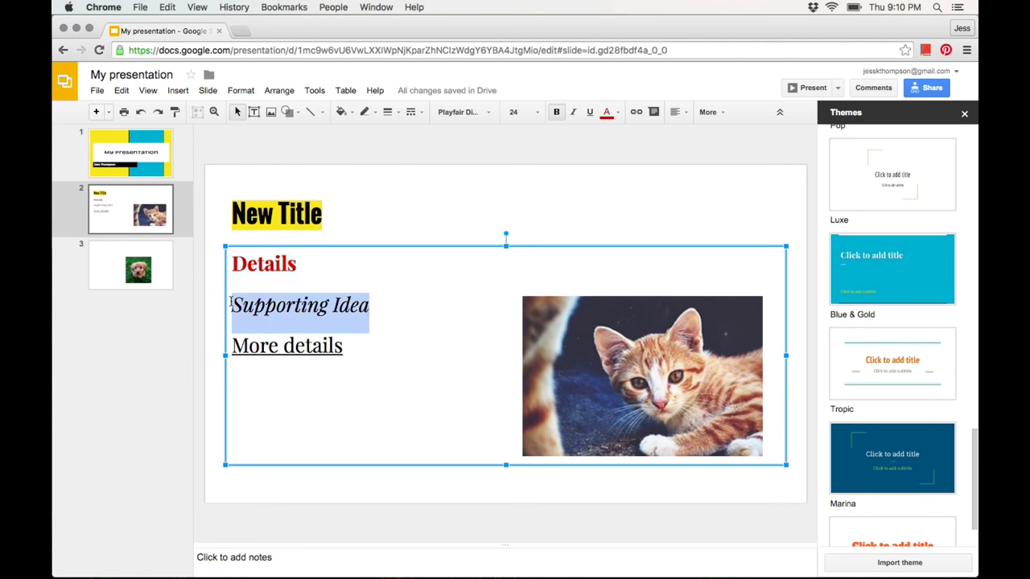
{"action": "left_click", "coordinate": [618, 112]}
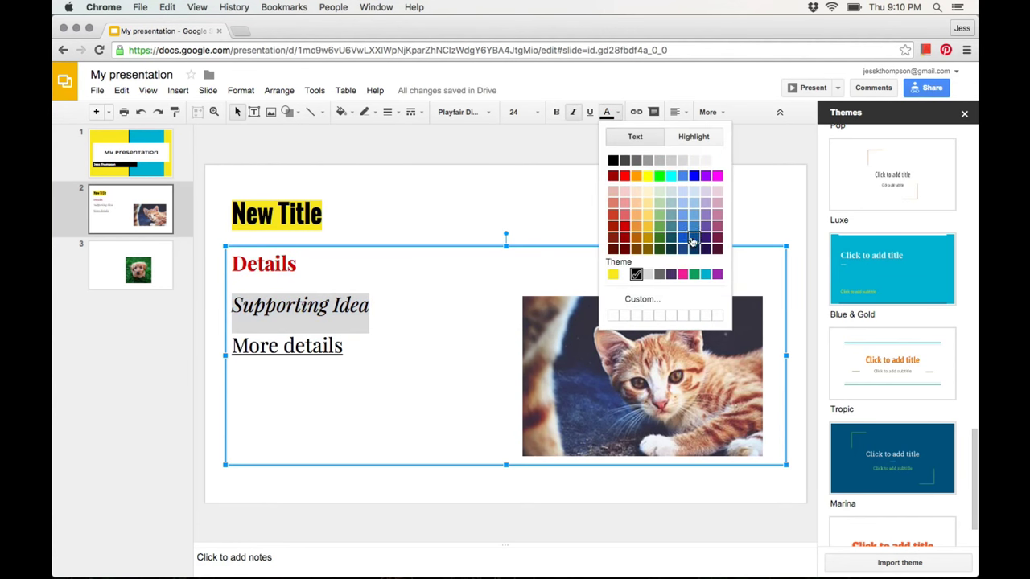
{"action": "left_click", "coordinate": [705, 240]}
{"action": "key", "text": "Page_Down"}
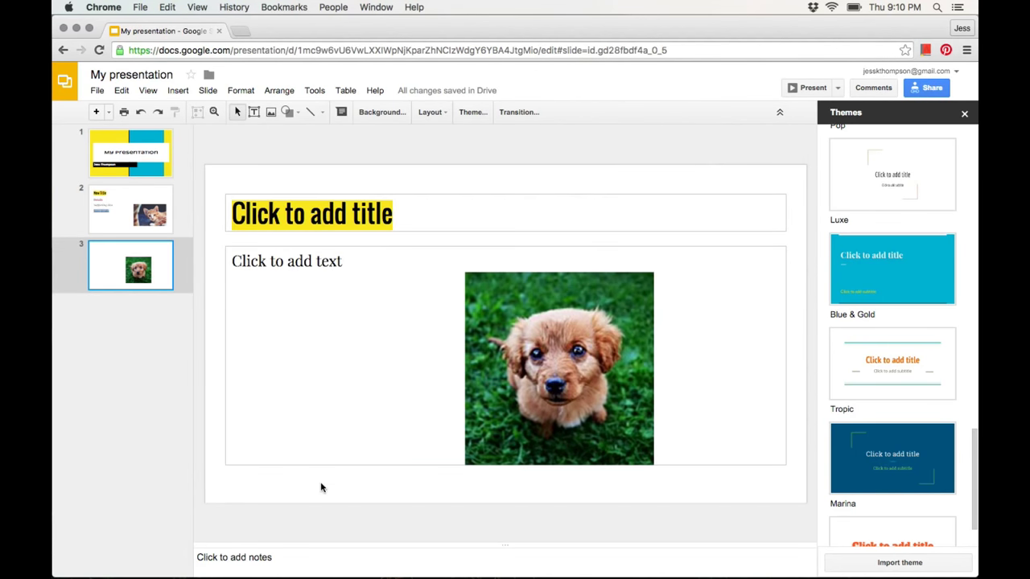
Step: Draw a five-point star from the Callouts shapes to the left of the puppy photo
{"action": "left_click", "coordinate": [296, 114]}
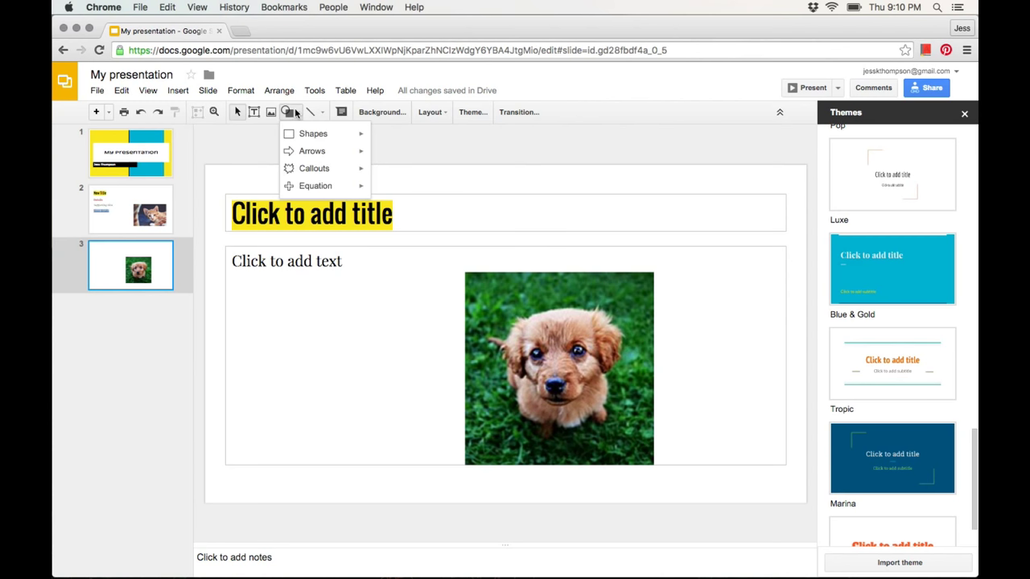
{"action": "mouse_move", "coordinate": [300, 138]}
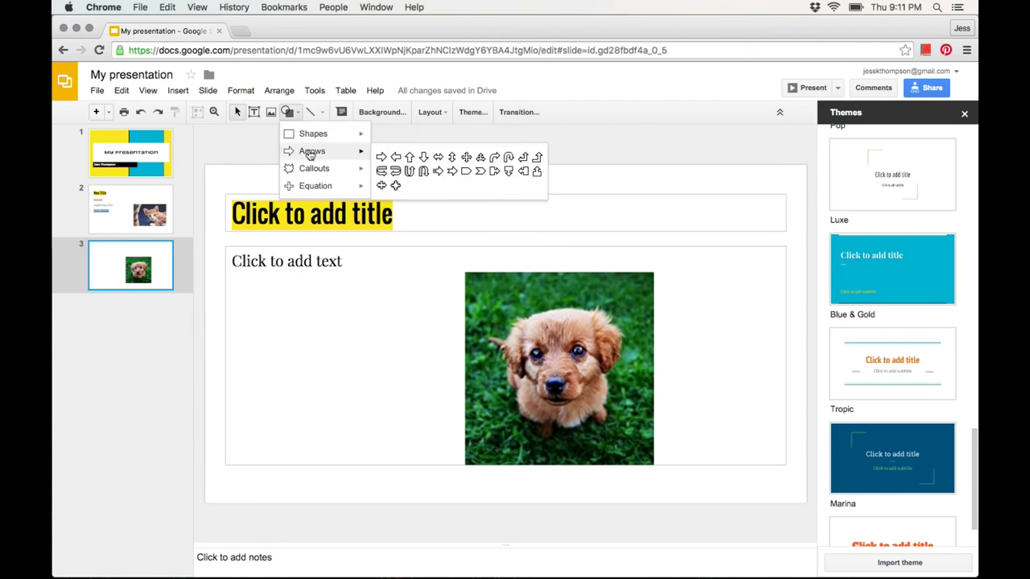
{"action": "mouse_move", "coordinate": [309, 173]}
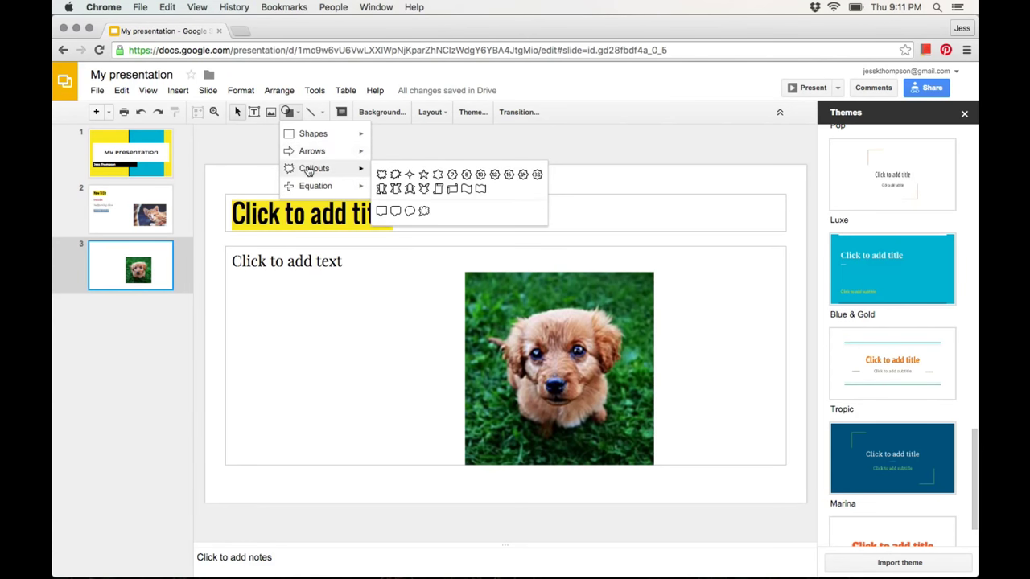
{"action": "left_click", "coordinate": [424, 176]}
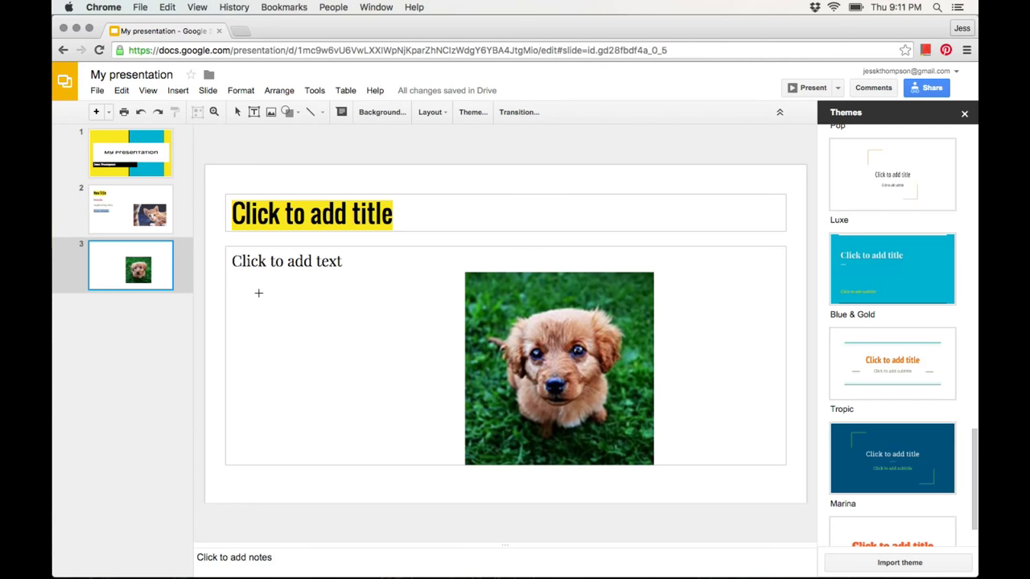
{"action": "left_click_drag", "start_coordinate": [258, 293], "coordinate": [405, 435]}
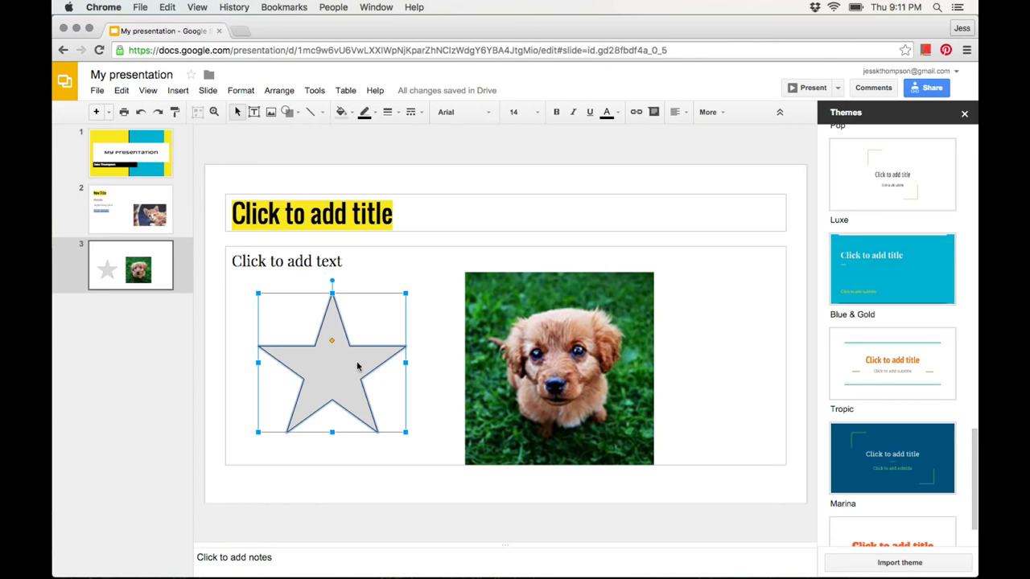
Step: Fill the star blue with an 8px red outline, then return to slide 1
{"action": "left_click", "coordinate": [351, 114]}
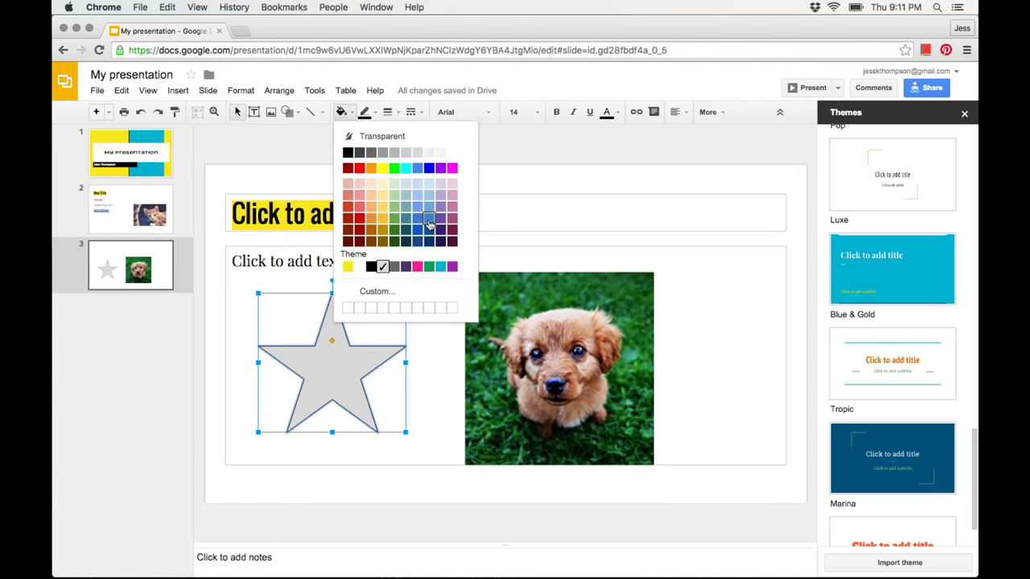
{"action": "left_click", "coordinate": [429, 219]}
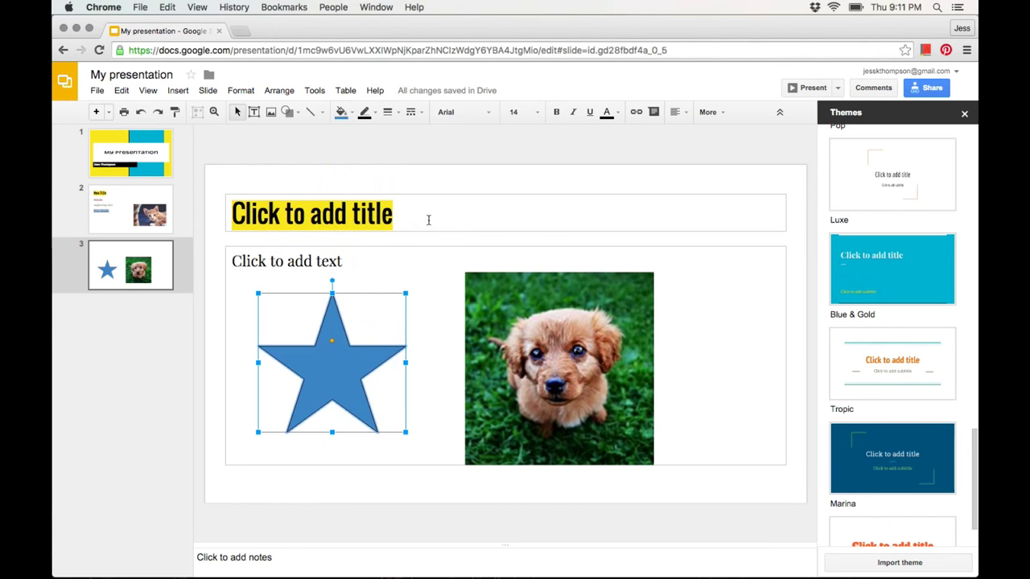
{"action": "left_click", "coordinate": [375, 115]}
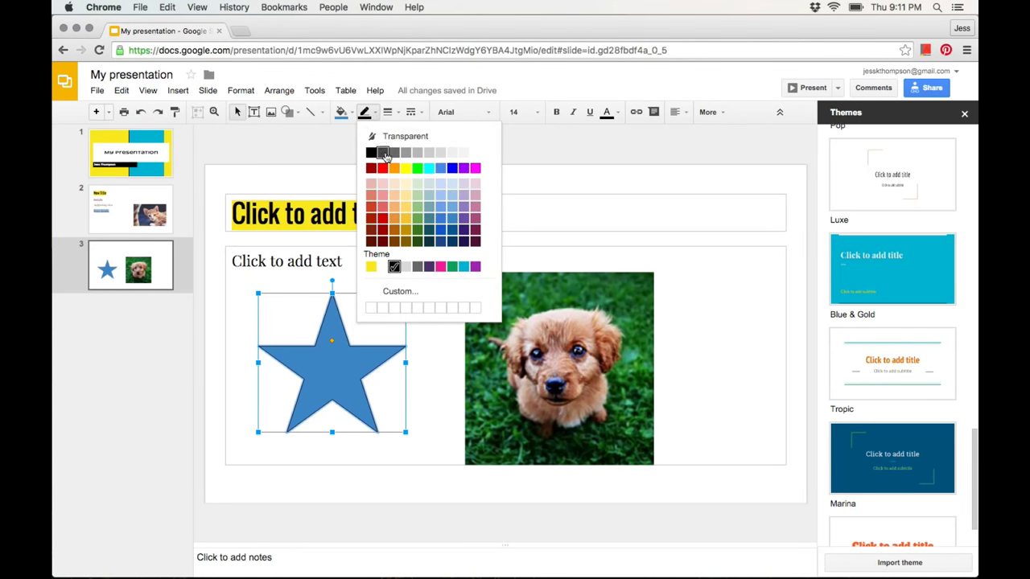
{"action": "left_click", "coordinate": [381, 220]}
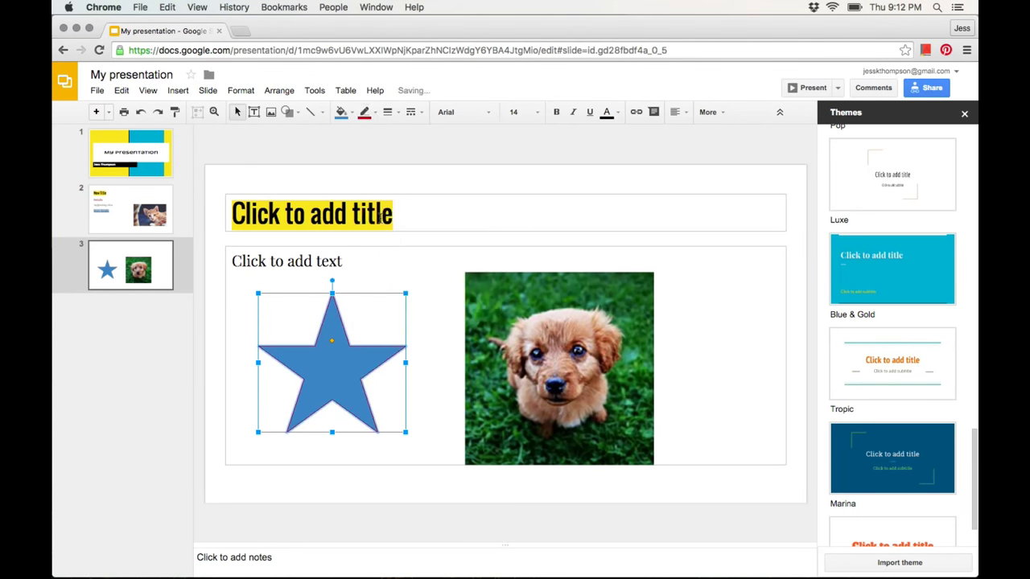
{"action": "left_click", "coordinate": [395, 117]}
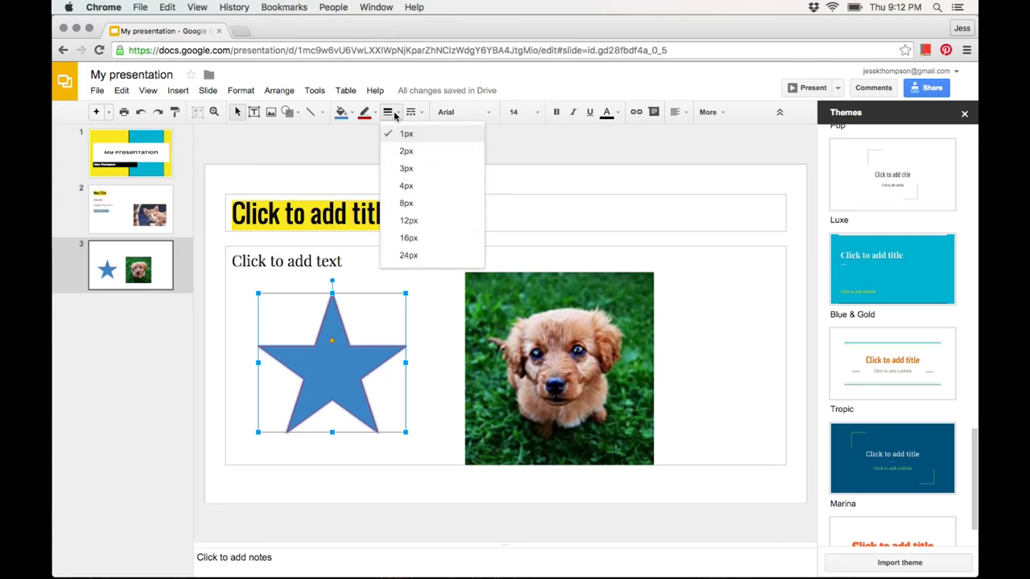
{"action": "left_click", "coordinate": [400, 204]}
{"action": "left_click", "coordinate": [164, 173]}
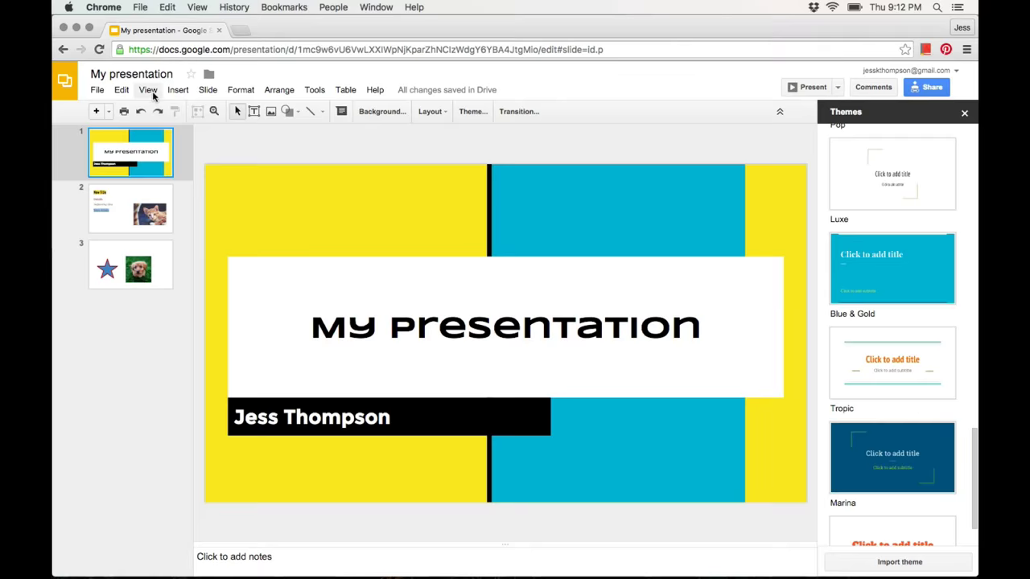
Step: Present the deck full screen and advance to slide 3
{"action": "left_click", "coordinate": [148, 91]}
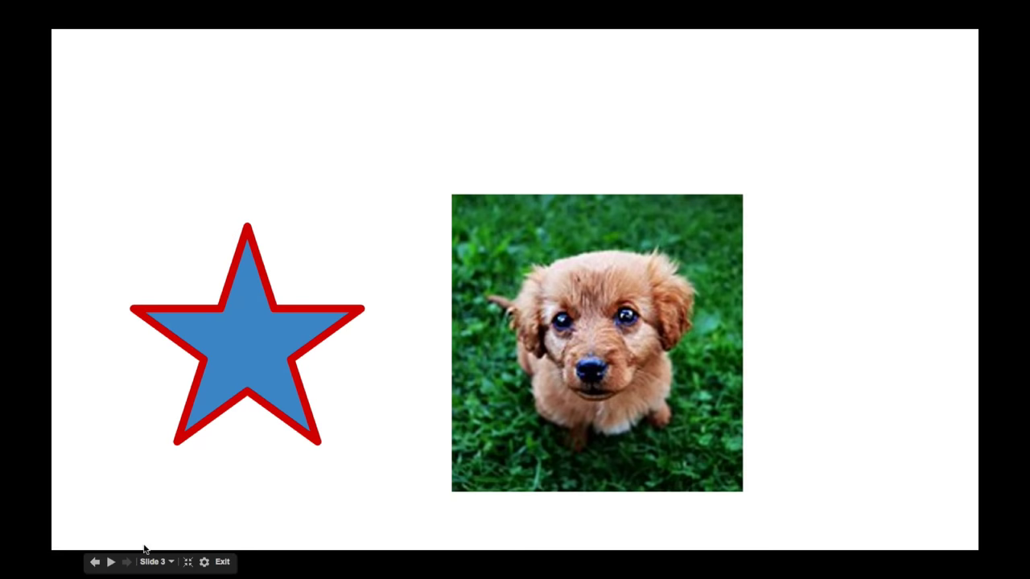
Step: Exit the slideshow and apply the Material theme to the presentation
{"action": "left_click", "coordinate": [223, 563]}
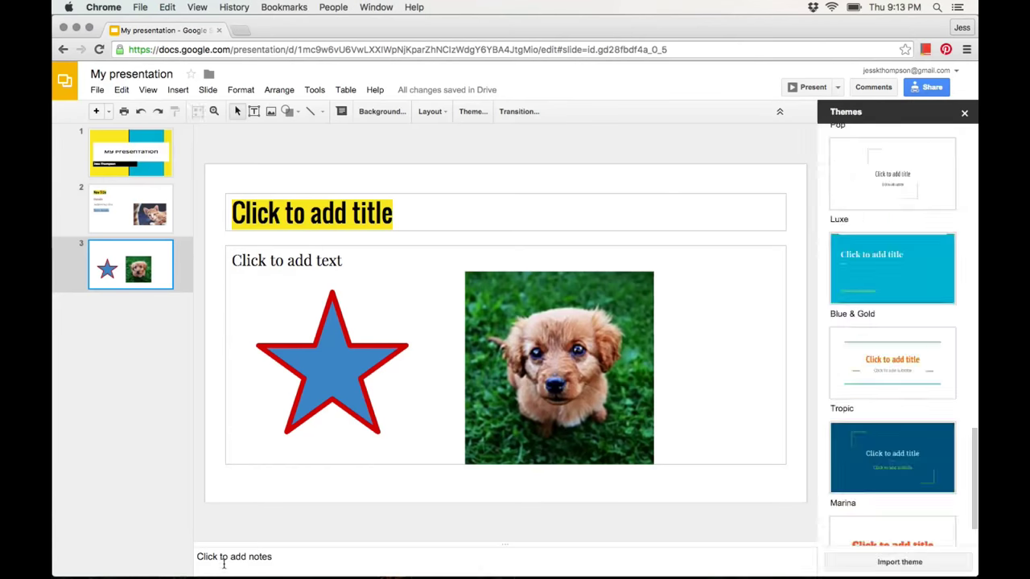
{"action": "left_click", "coordinate": [475, 112]}
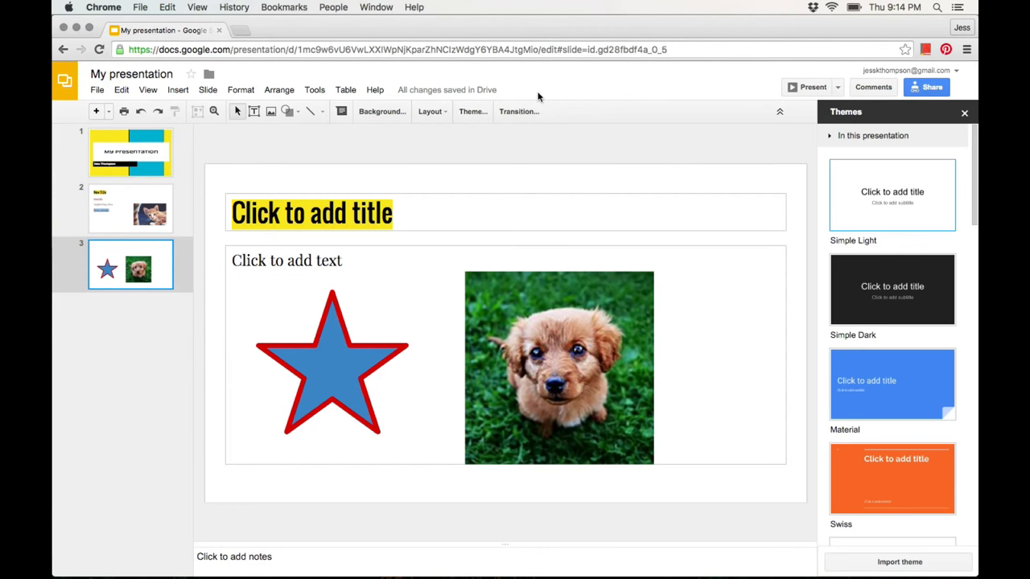
{"action": "left_click", "coordinate": [885, 391]}
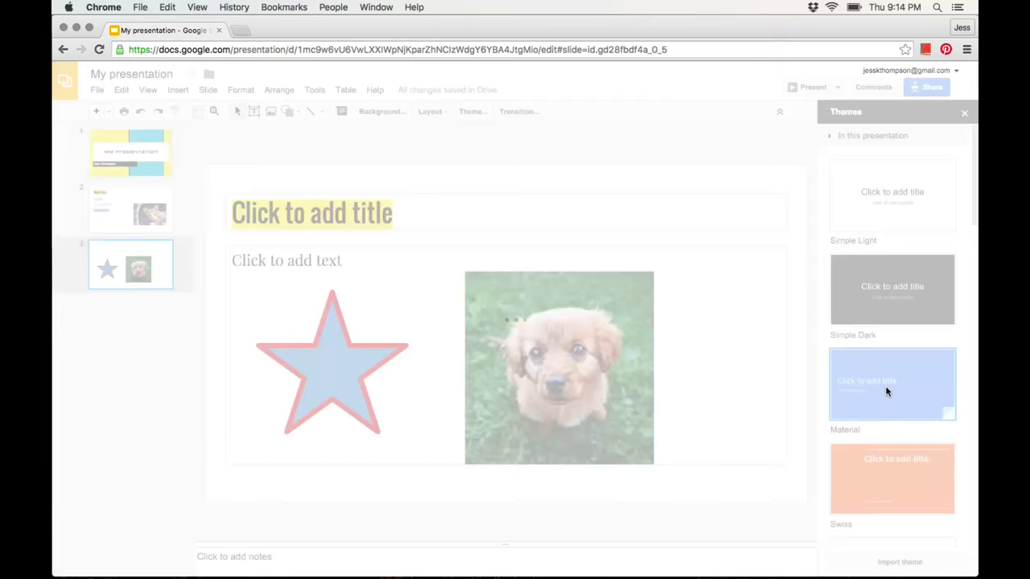
{"action": "scroll", "coordinate": [887, 391], "scroll_direction": "down", "scroll_amount": 4}
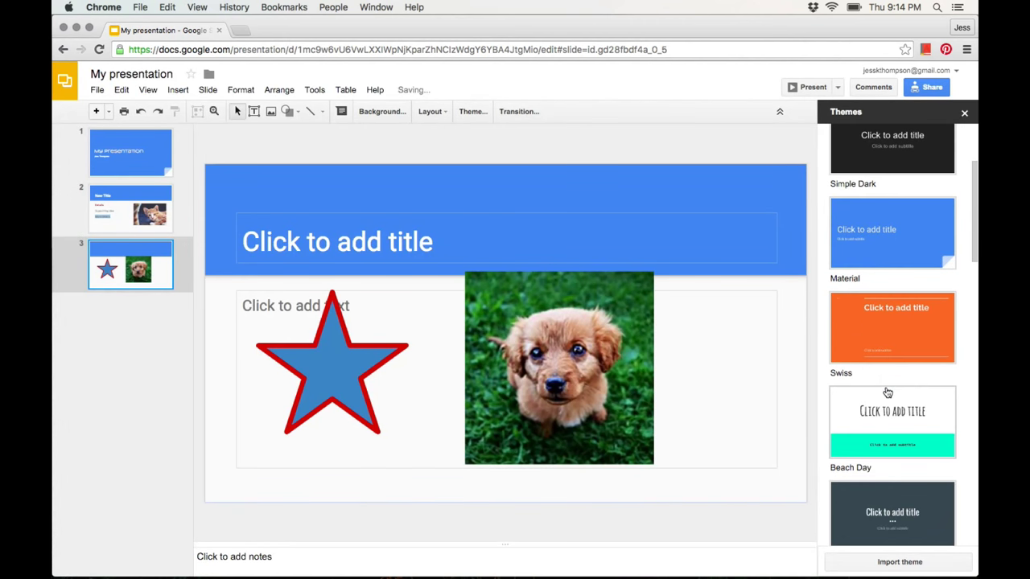